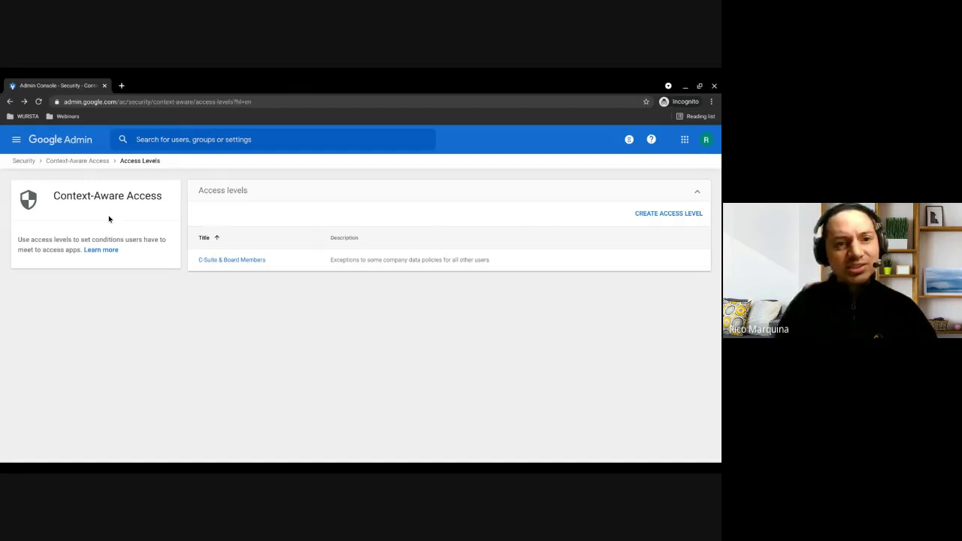
- Go from the Admin home page into Security and open Context-Aware Access
click(53, 144)
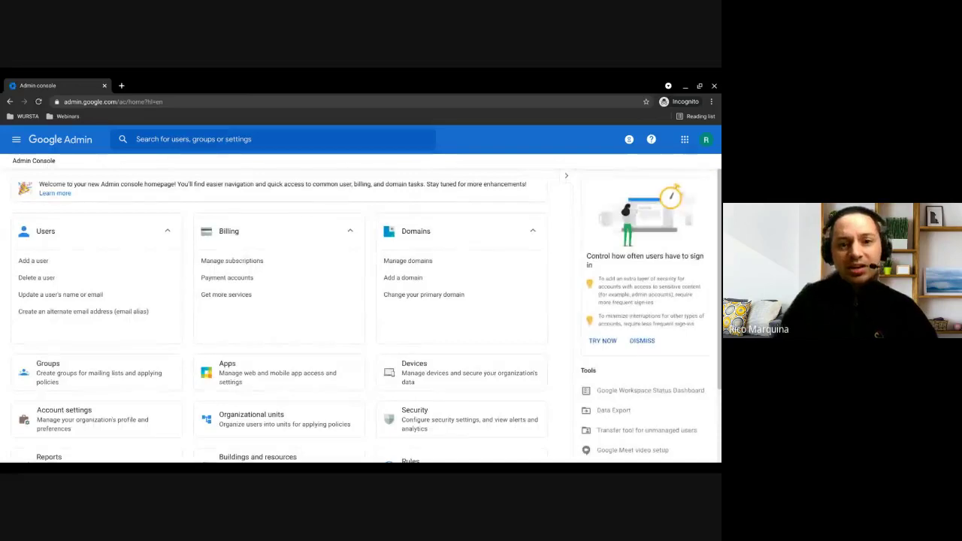
click(447, 414)
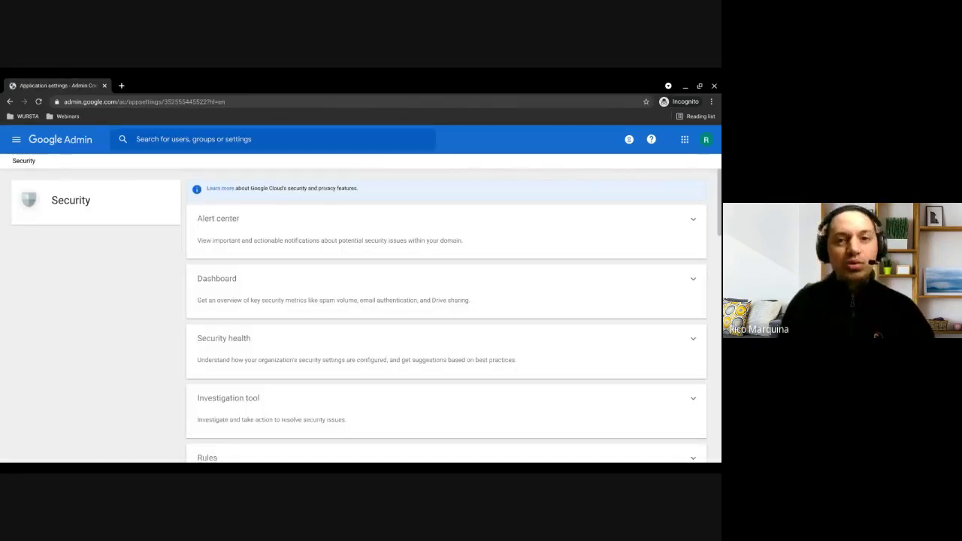
scroll(444, 331, down, 2)
scroll(445, 330, down, 3)
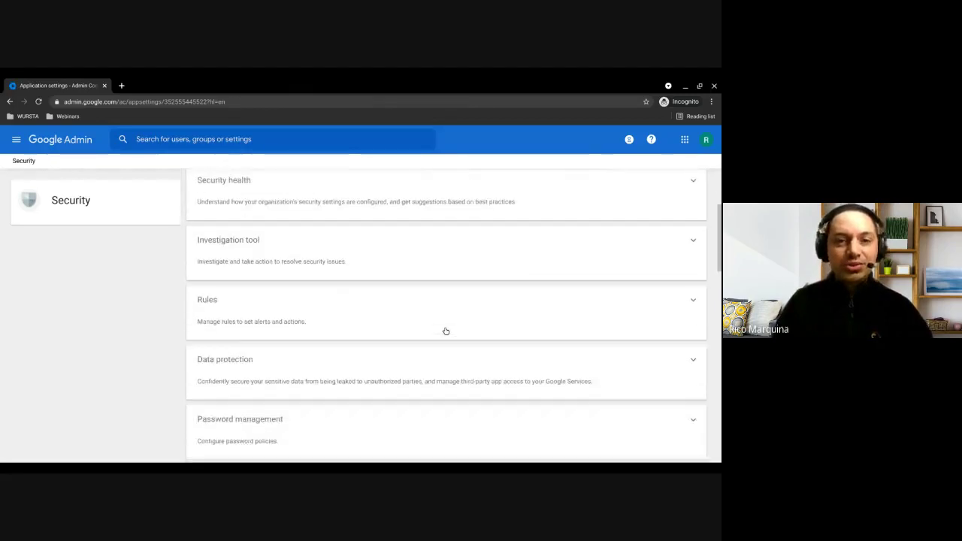
scroll(445, 332, down, 5)
scroll(445, 331, down, 3)
scroll(445, 332, down, 5)
scroll(445, 332, down, 3)
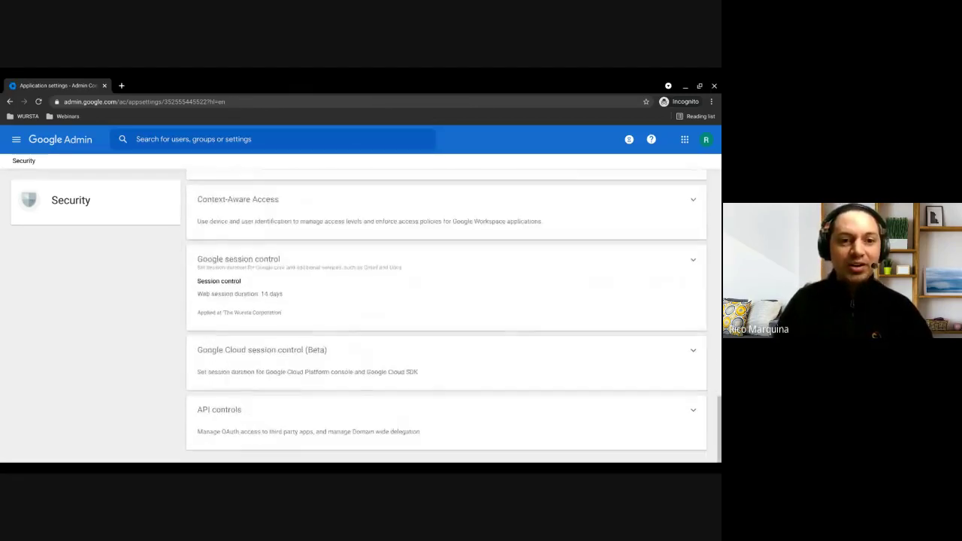
click(353, 205)
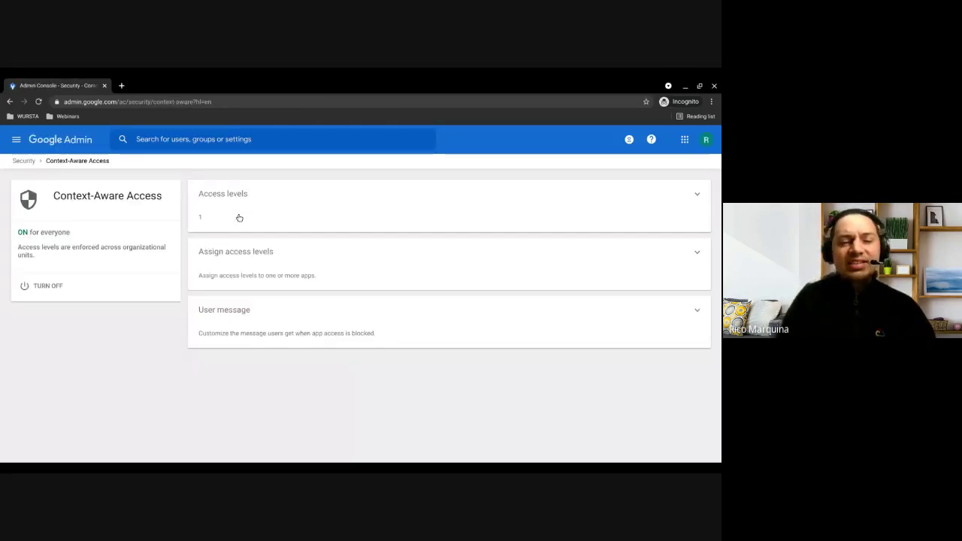
- Open the Access levels list and begin creating a new access level
click(308, 213)
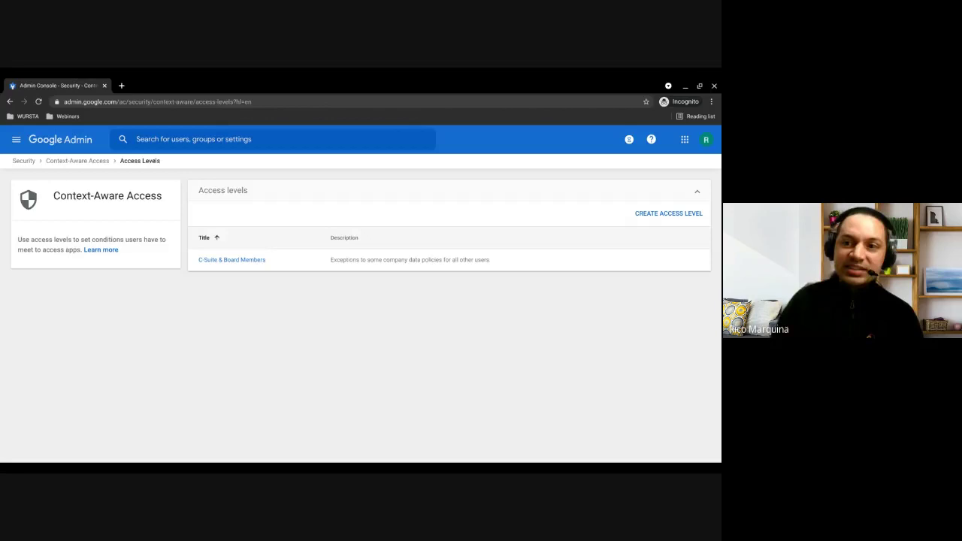
click(664, 215)
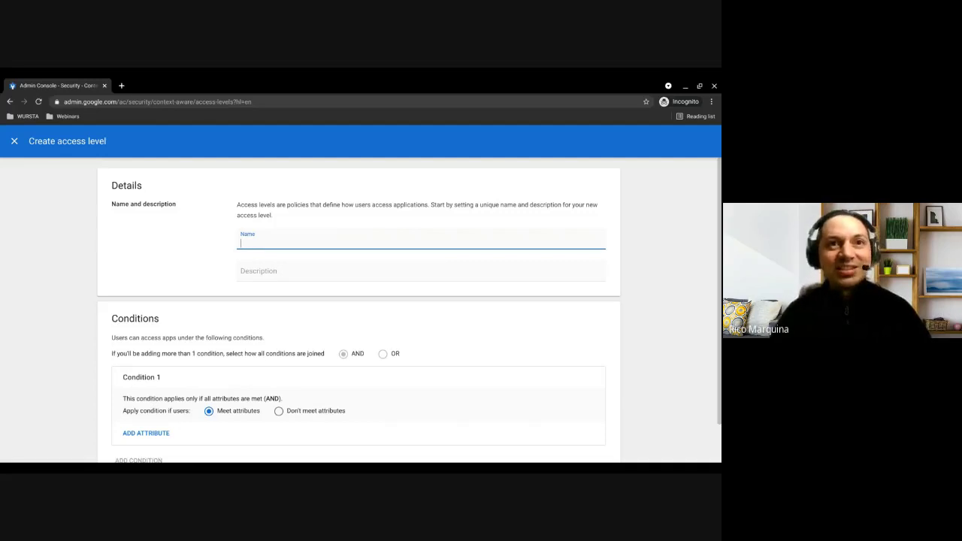
- Enter 'Summer Interns - 2021' in the new access level's Name field
text(Summer )
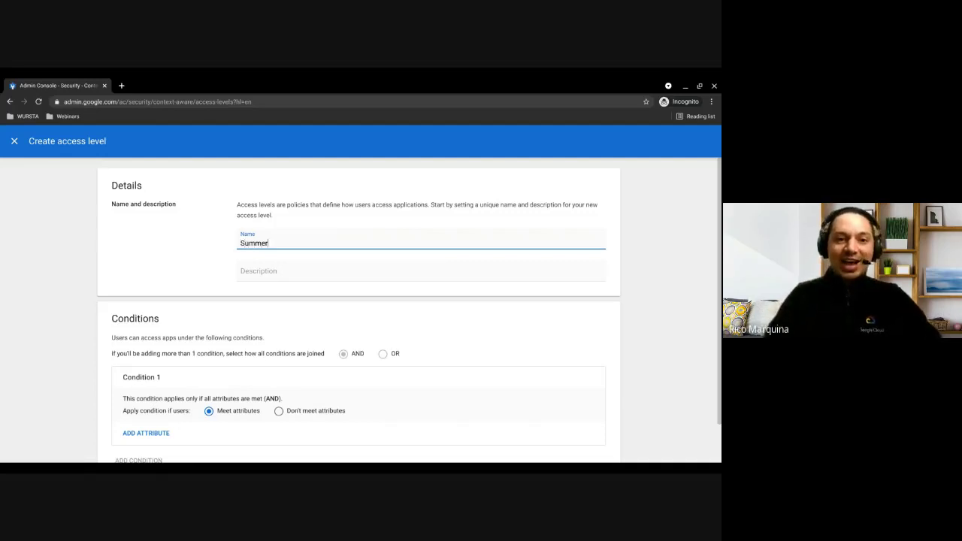
text(Interns - 2021)
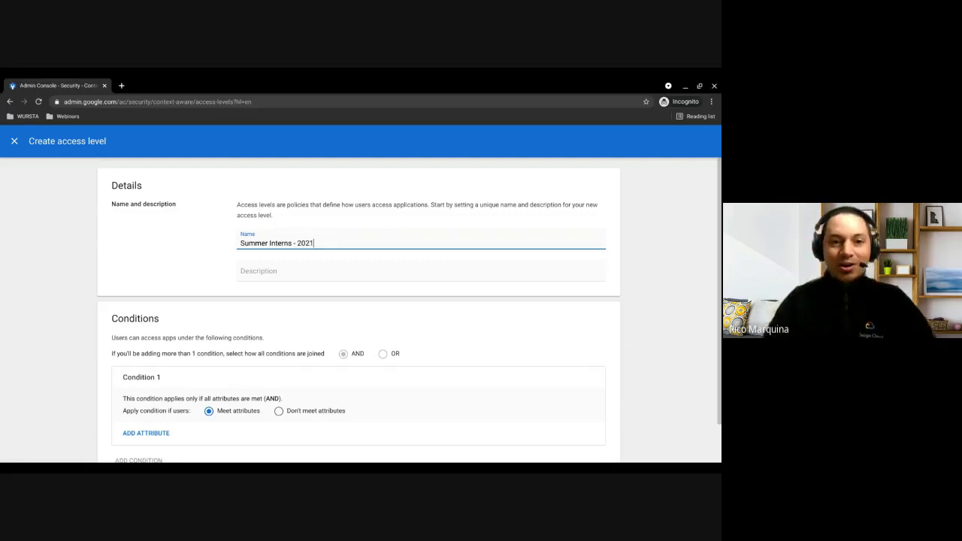
- Describe the level as communications & collaboration apps only, from company network or company-owned device
click(329, 271)
text(Access to c)
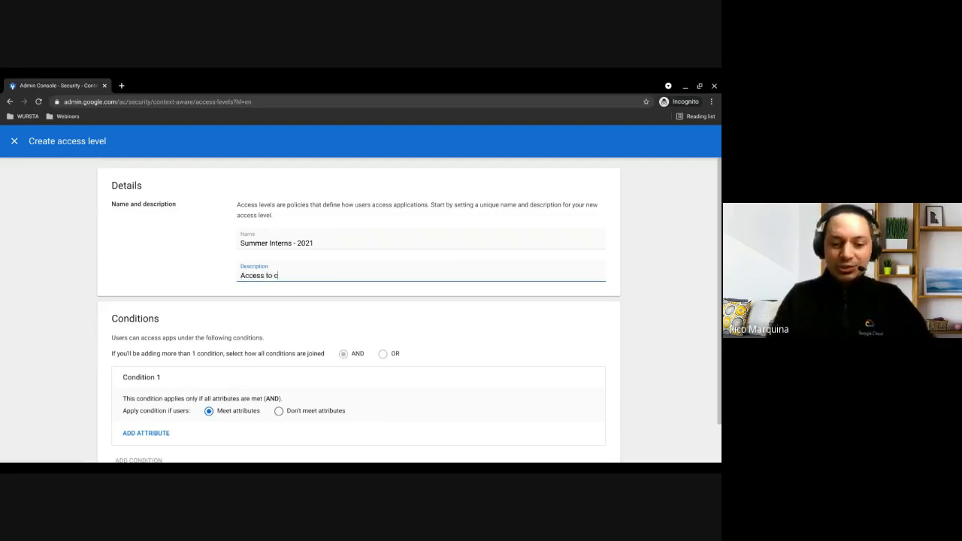
text(ommunications & co)
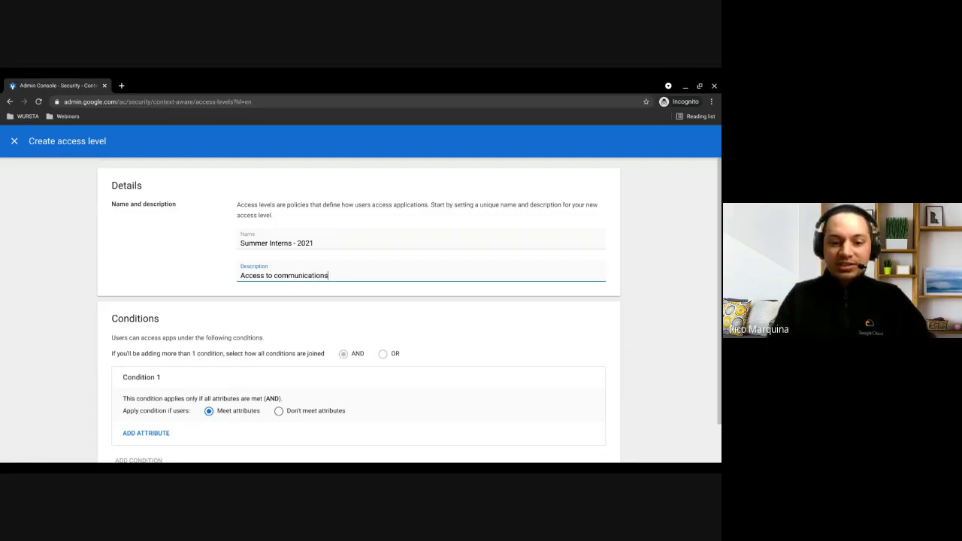
text(llaboration apps only. Restricted to c)
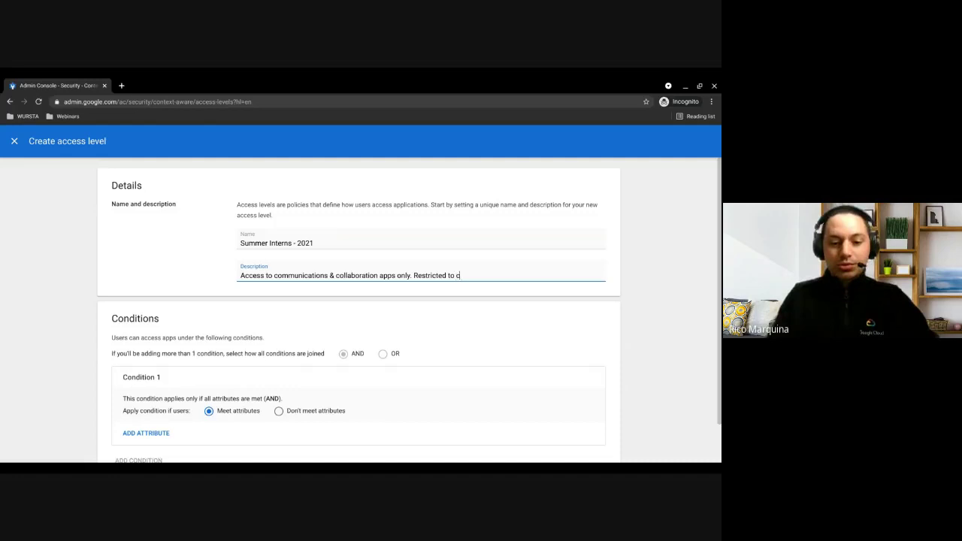
text(ompany n)
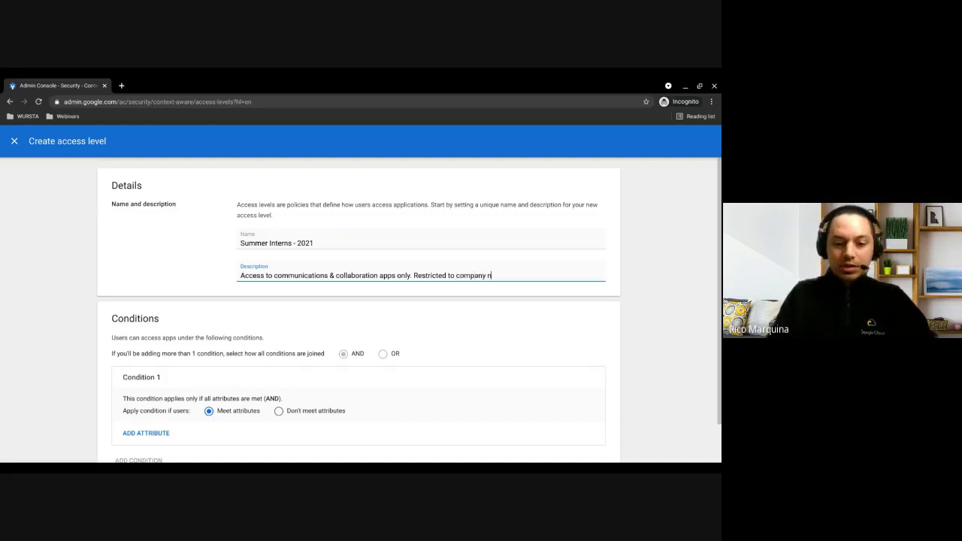
text(etwork or owne)
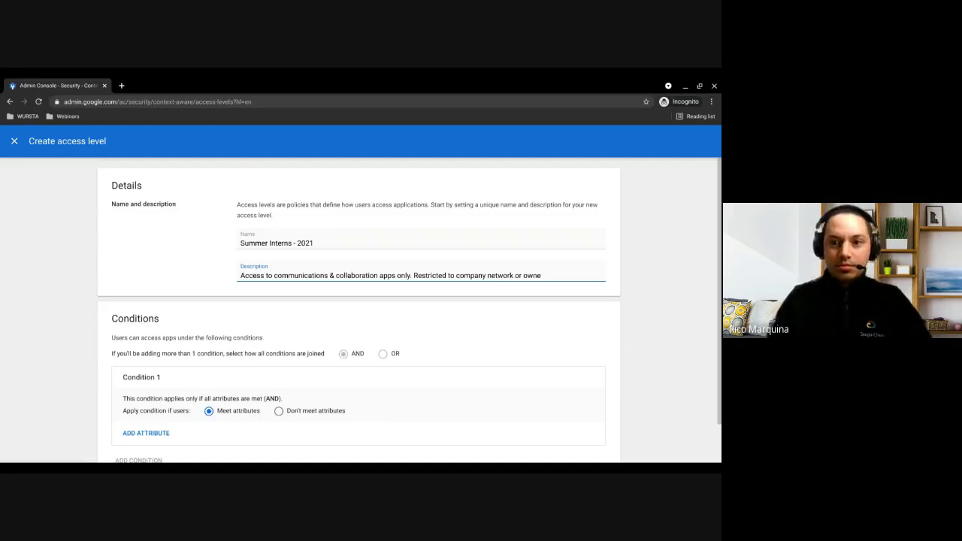
key(BackSpace)
key(BackSpace)
key(BackSpace)
key(BackSpace)
text(company own)
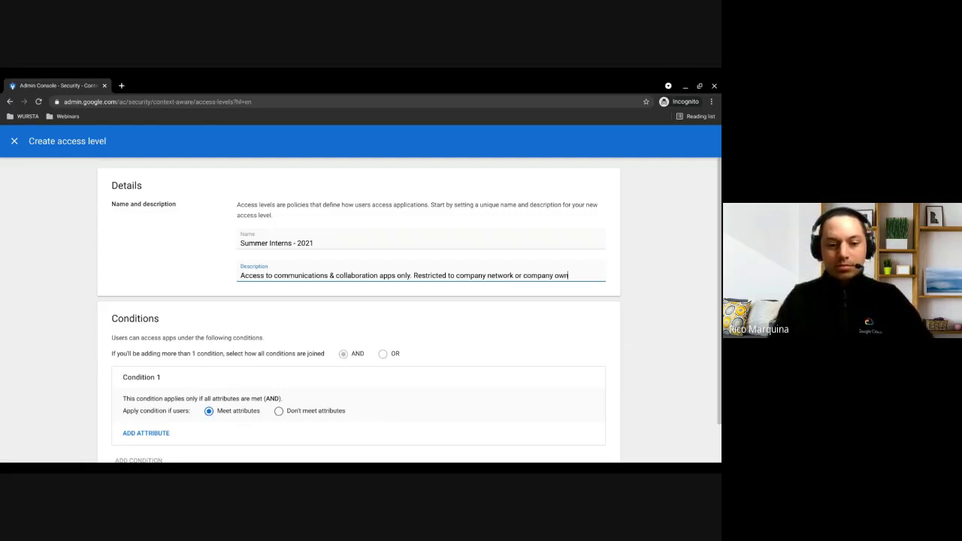
text(ed device.)
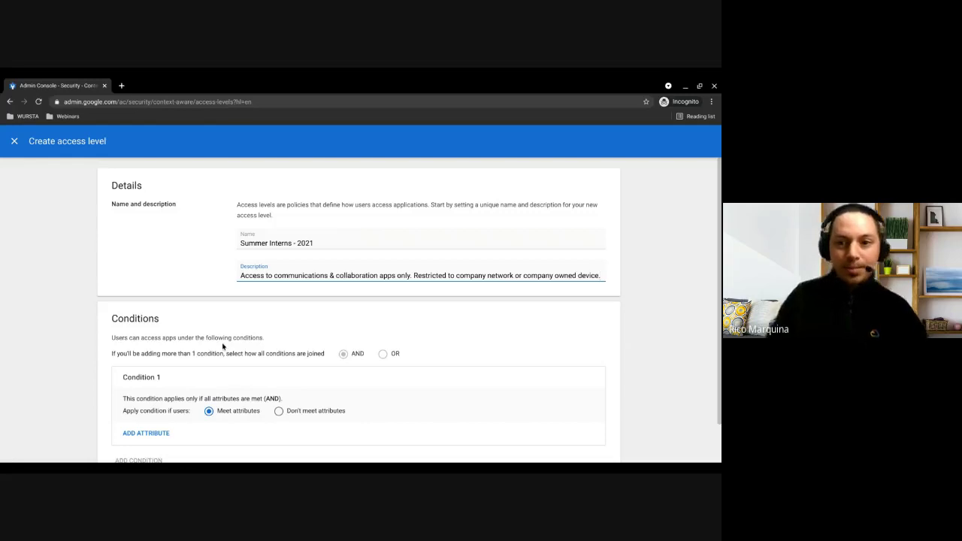
scroll(326, 337, down, 1)
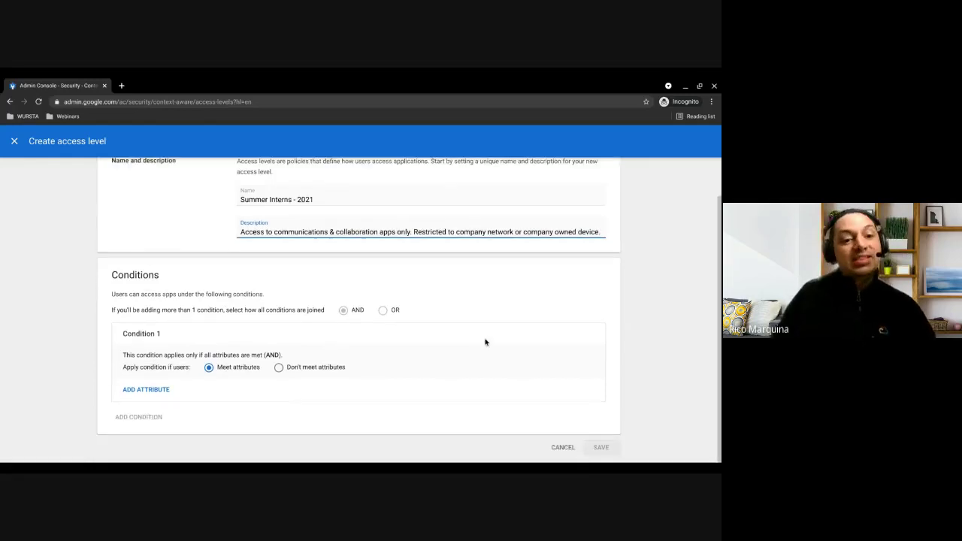
- Give Condition 1 an IP subnet attribute of 123.124.125.126
click(150, 390)
scroll(312, 379, down, 1)
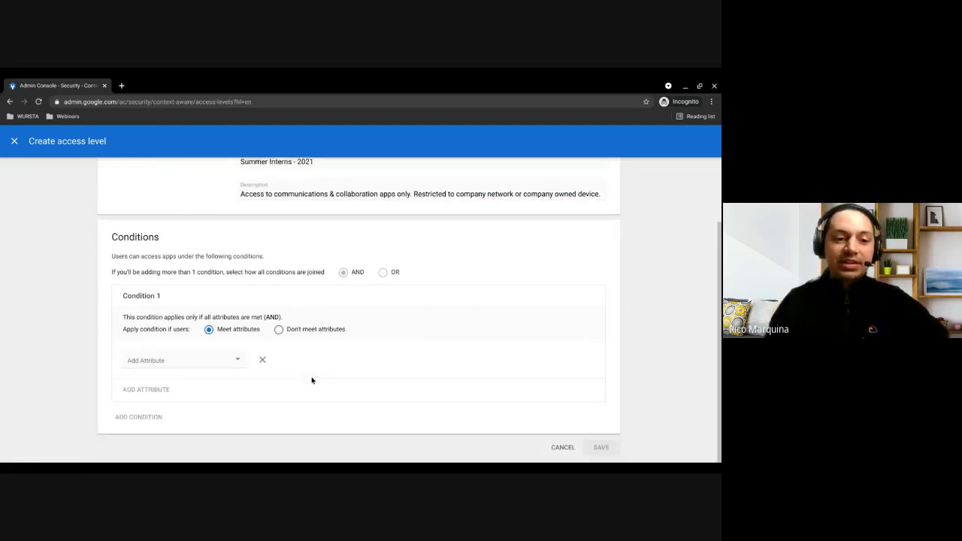
click(237, 363)
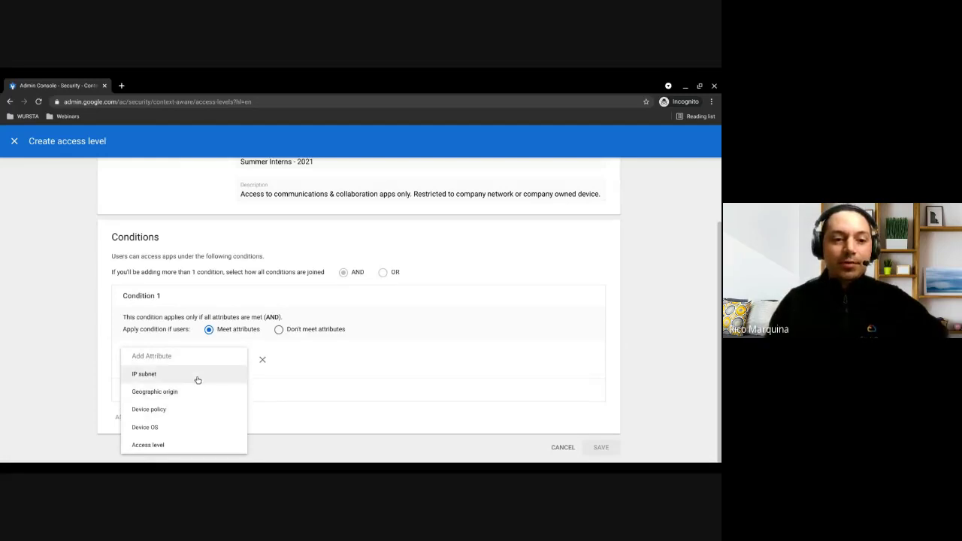
click(199, 374)
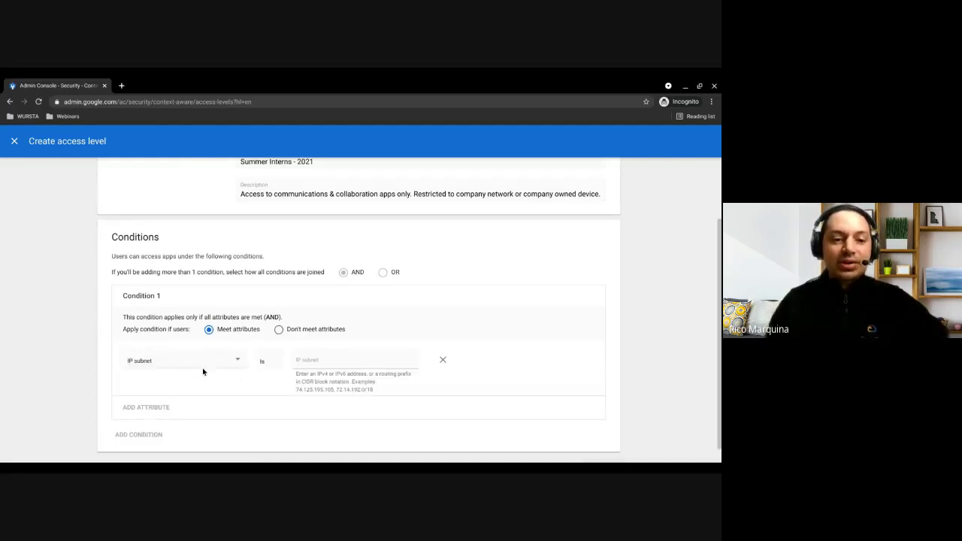
click(319, 360)
text(123.124.125.12)
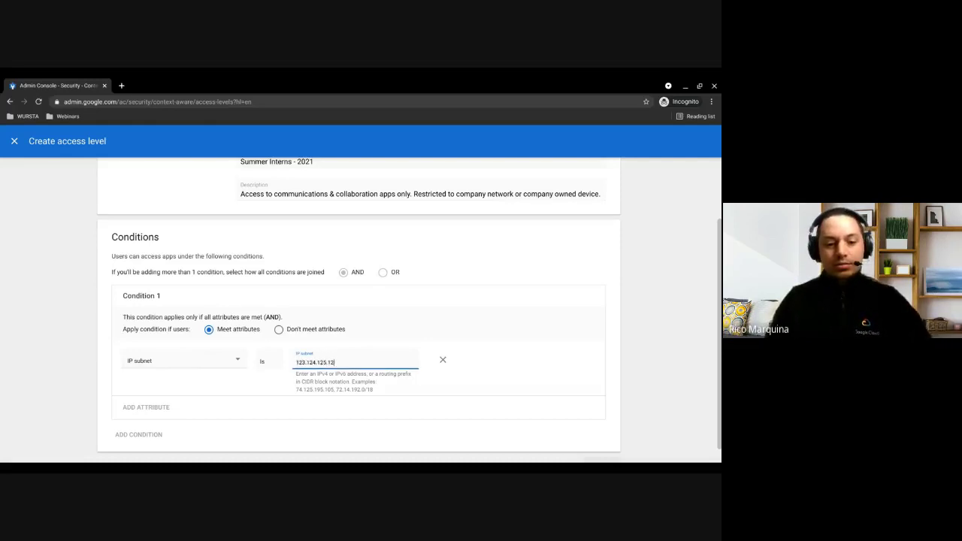
text(6)
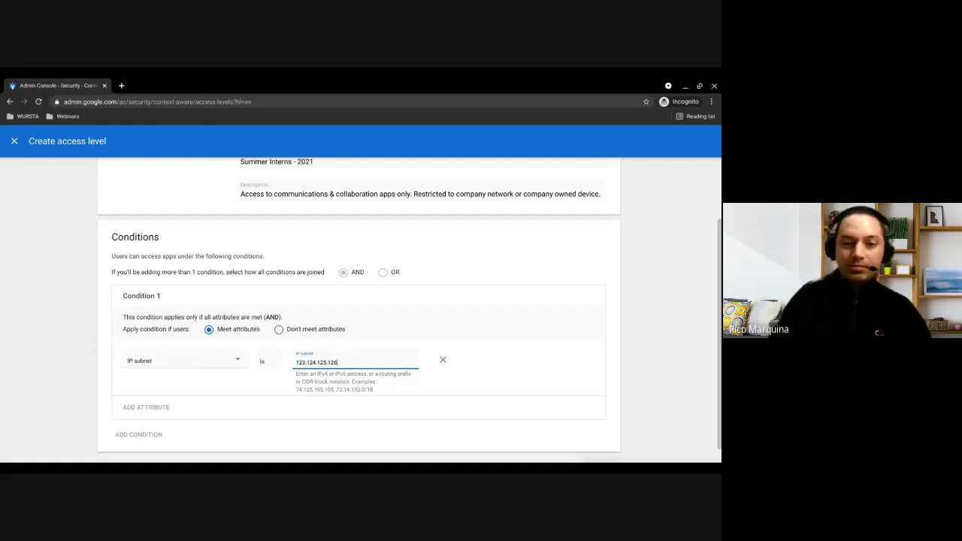
key(Return)
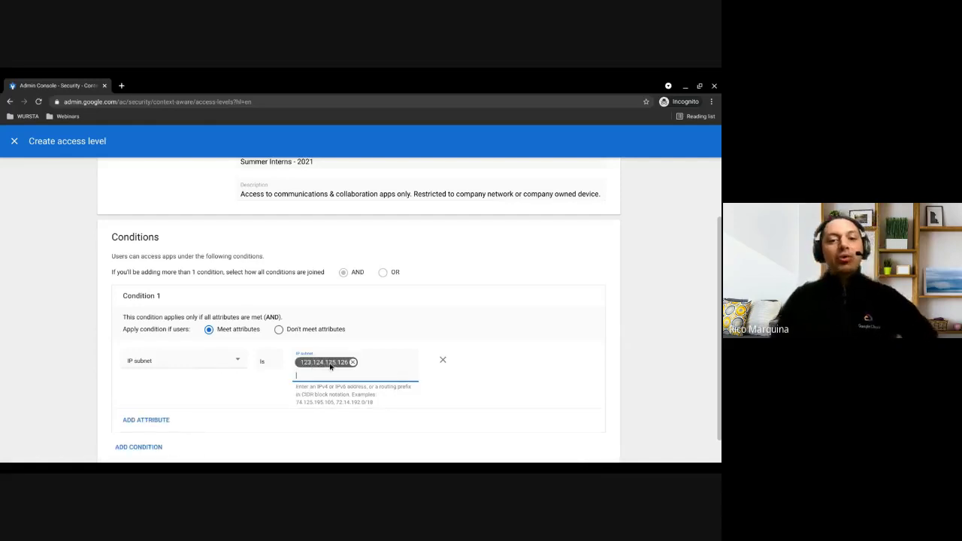
- Add a second condition joined to the first with OR
scroll(266, 382, down, 1)
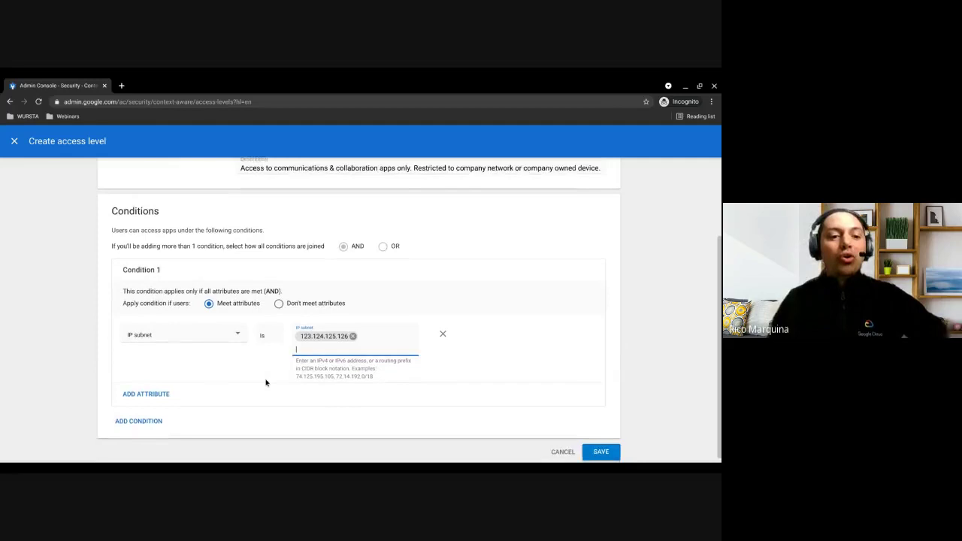
click(134, 418)
click(382, 241)
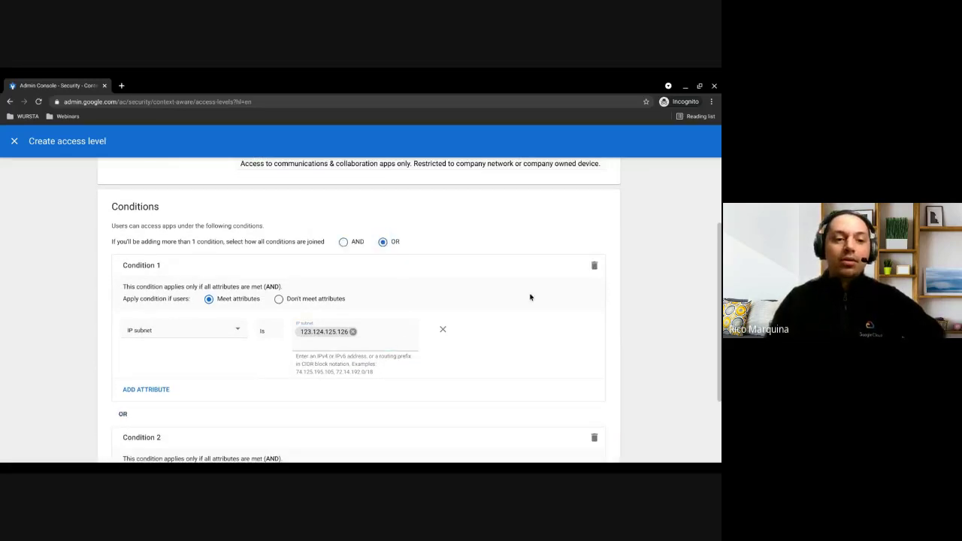
- Make Condition 2 a device policy requiring a company-owned device
scroll(153, 366, down, 2)
scroll(241, 348, down, 1)
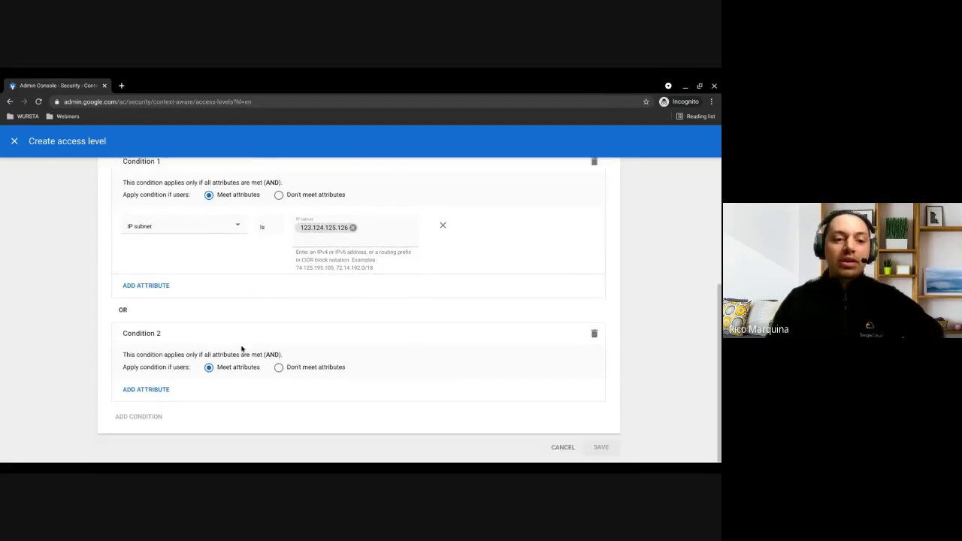
click(162, 390)
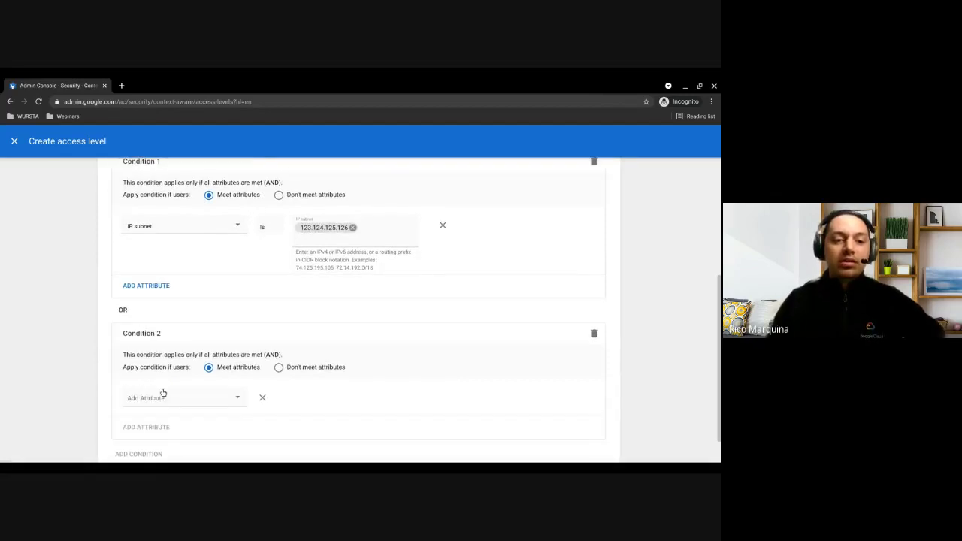
click(199, 398)
click(191, 406)
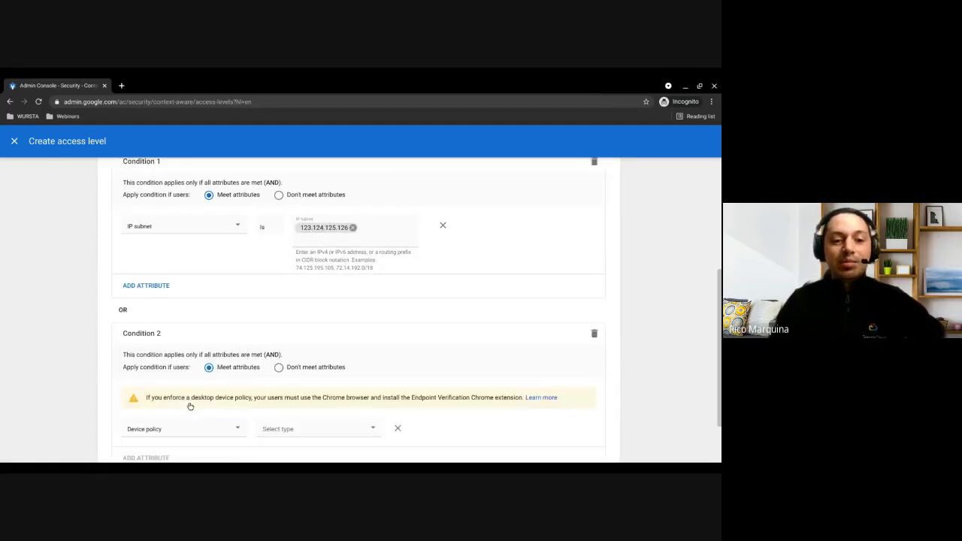
click(290, 428)
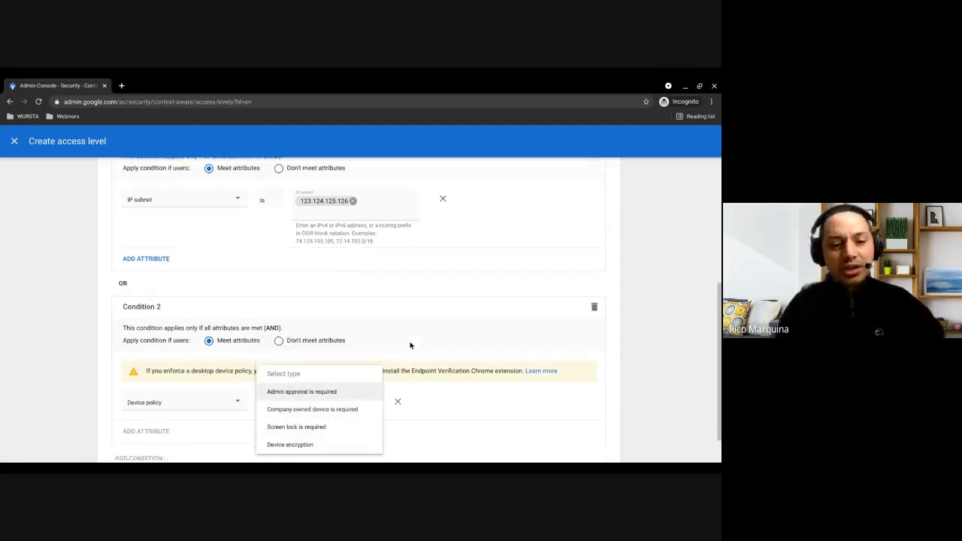
scroll(411, 346, down, 1)
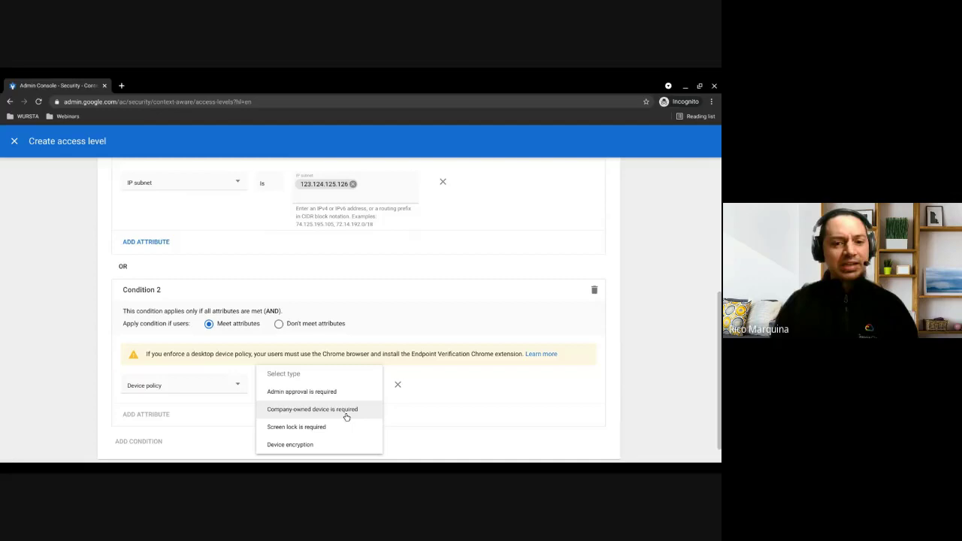
click(347, 417)
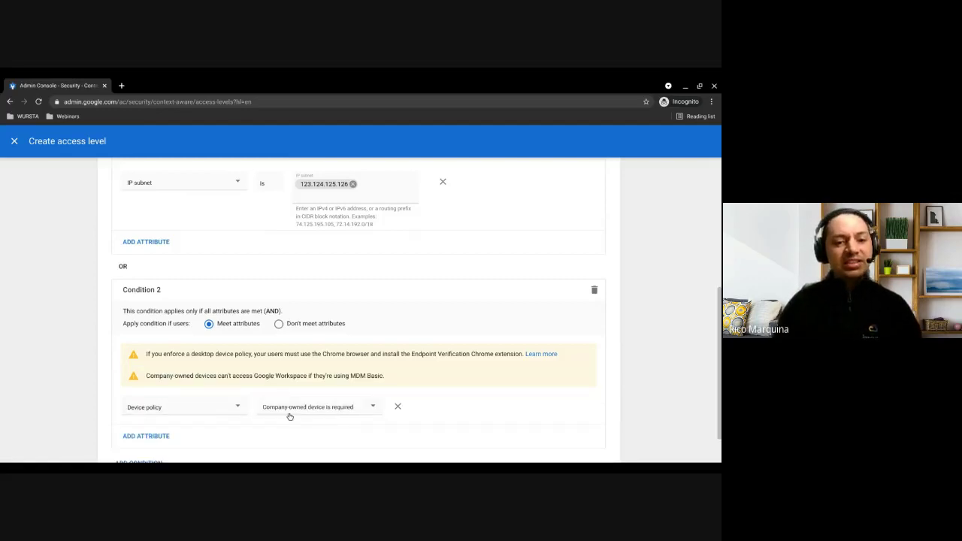
- Save the new Summer Interns - 2021 access level
scroll(318, 283, up, 1)
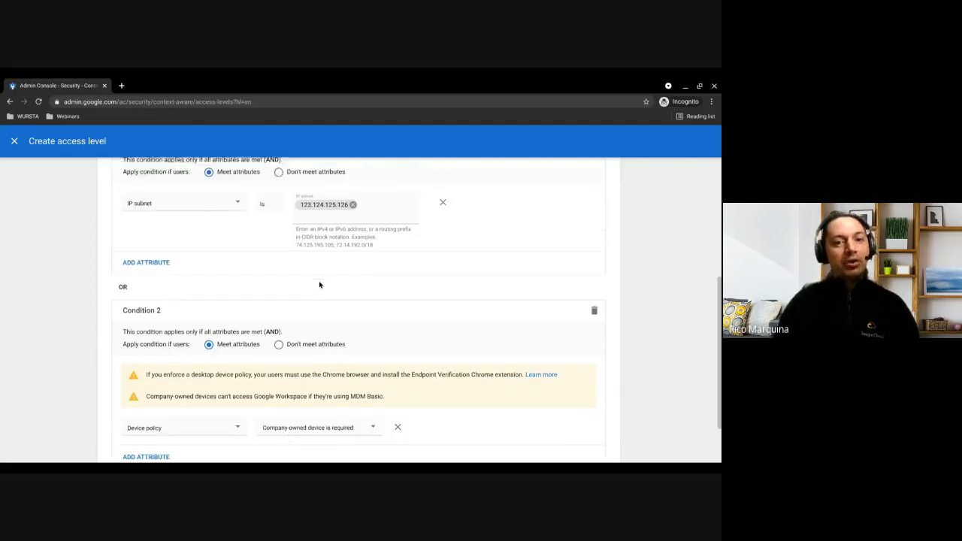
scroll(323, 279, up, 2)
scroll(343, 322, down, 1)
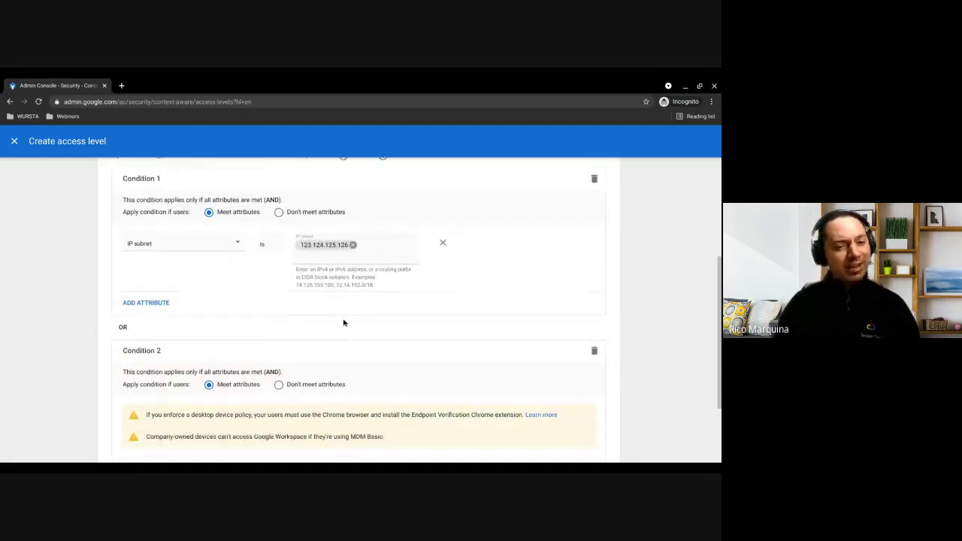
scroll(344, 321, down, 1)
scroll(344, 322, down, 1)
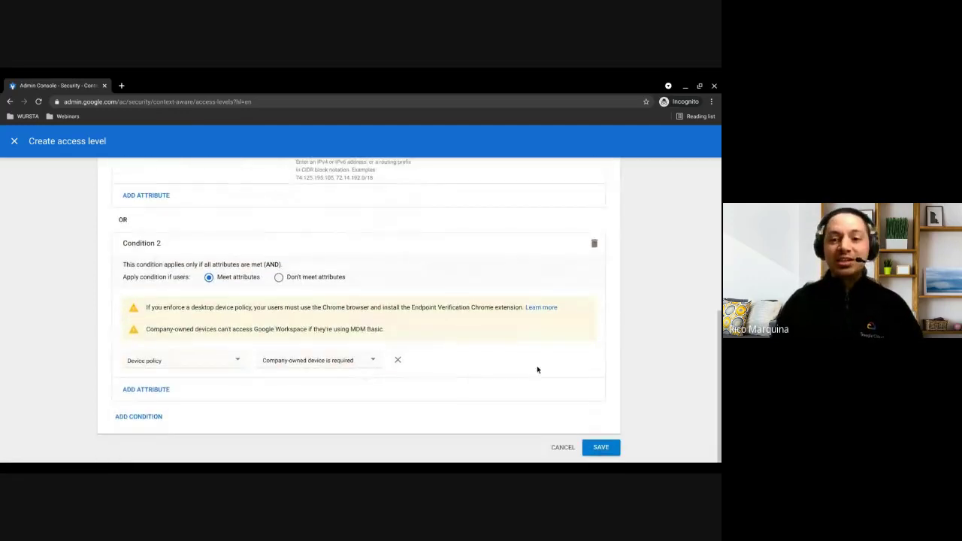
click(601, 450)
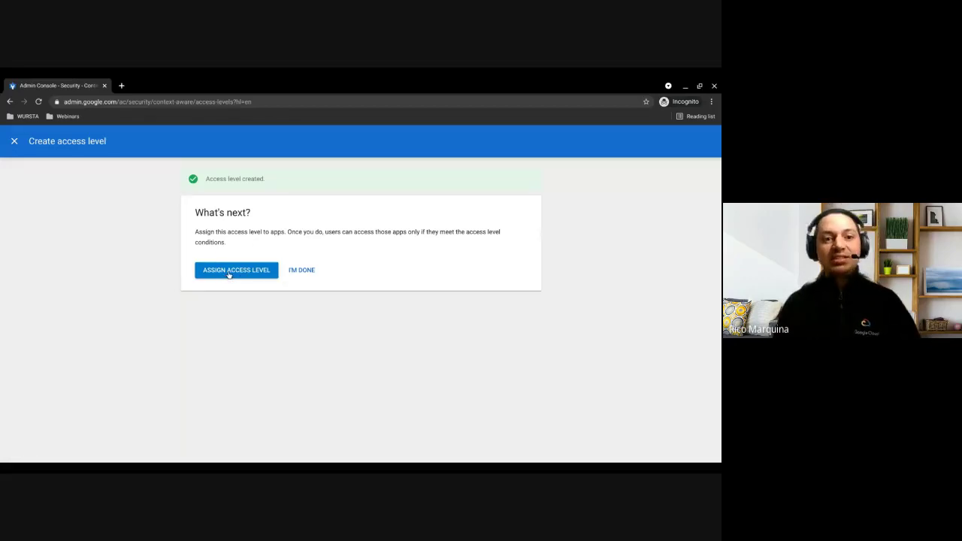
- Go to app assignment and select Calendar and Drive and Docs
click(229, 274)
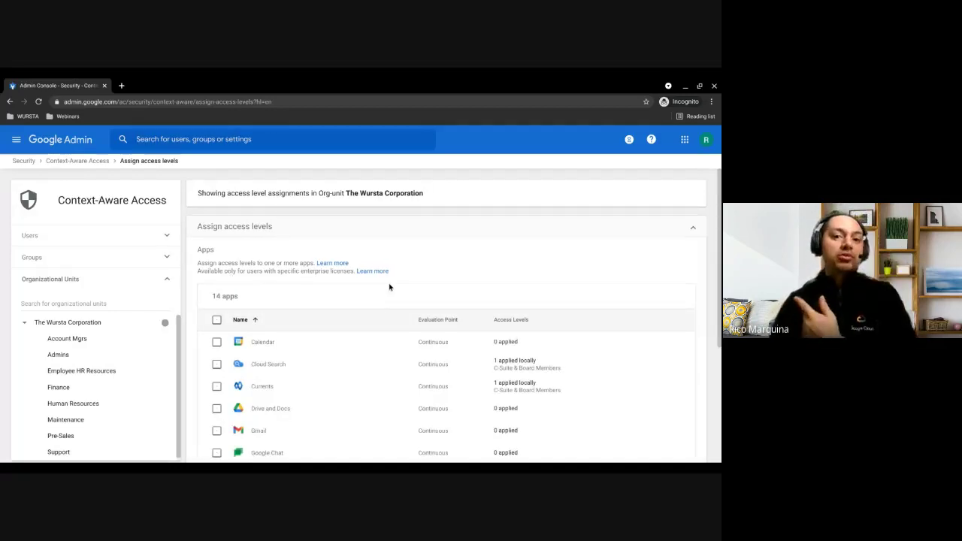
scroll(389, 287, down, 1)
scroll(389, 286, down, 3)
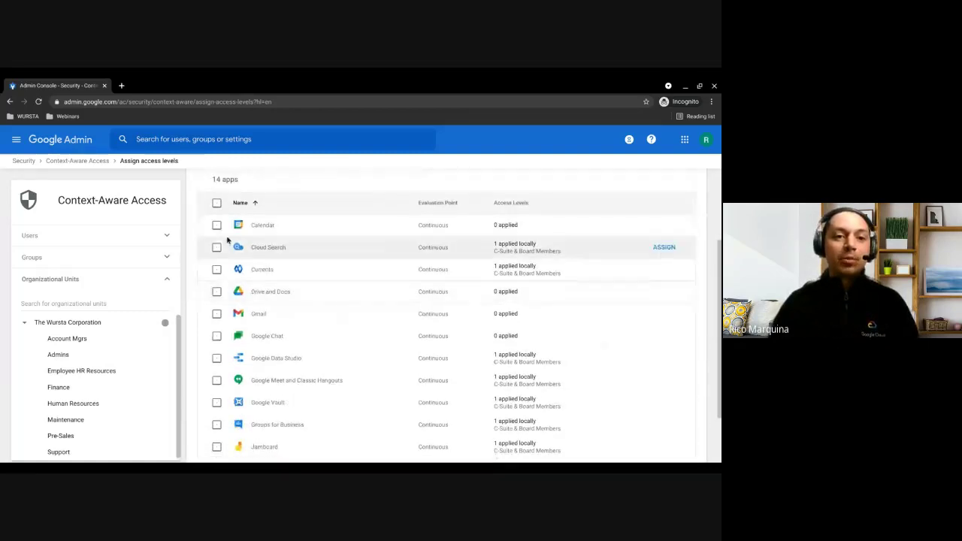
click(217, 225)
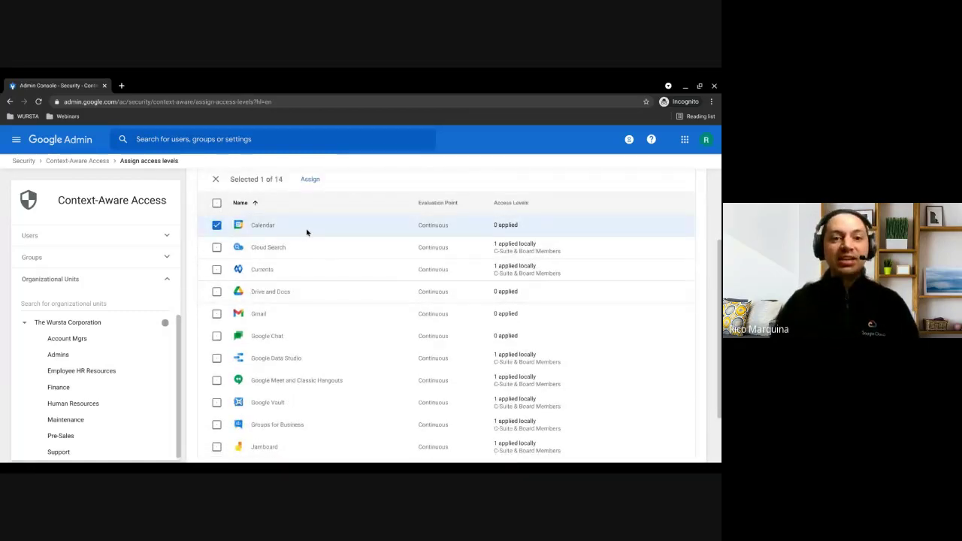
scroll(308, 229, down, 2)
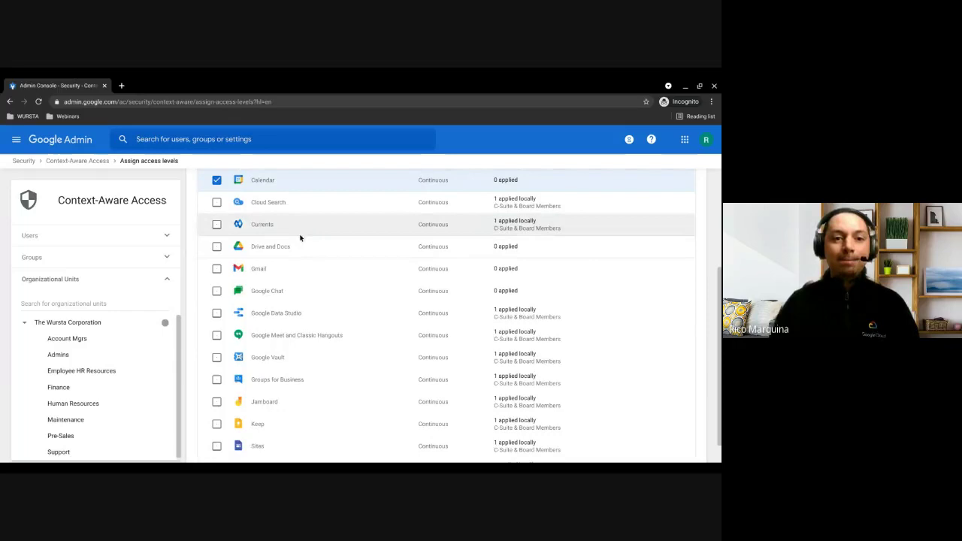
click(217, 246)
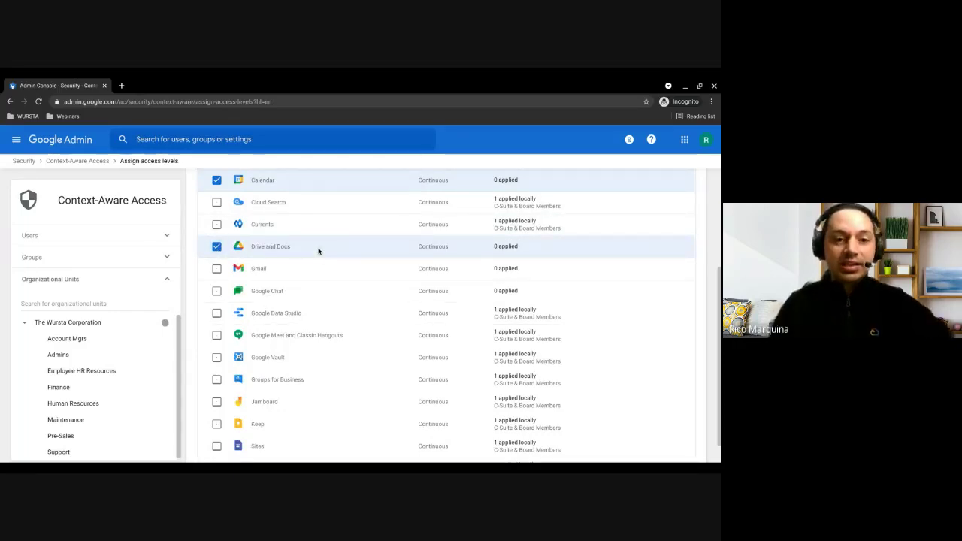
- Also select Gmail, Google Chat, and Google Meet and Classic Hangouts
click(217, 269)
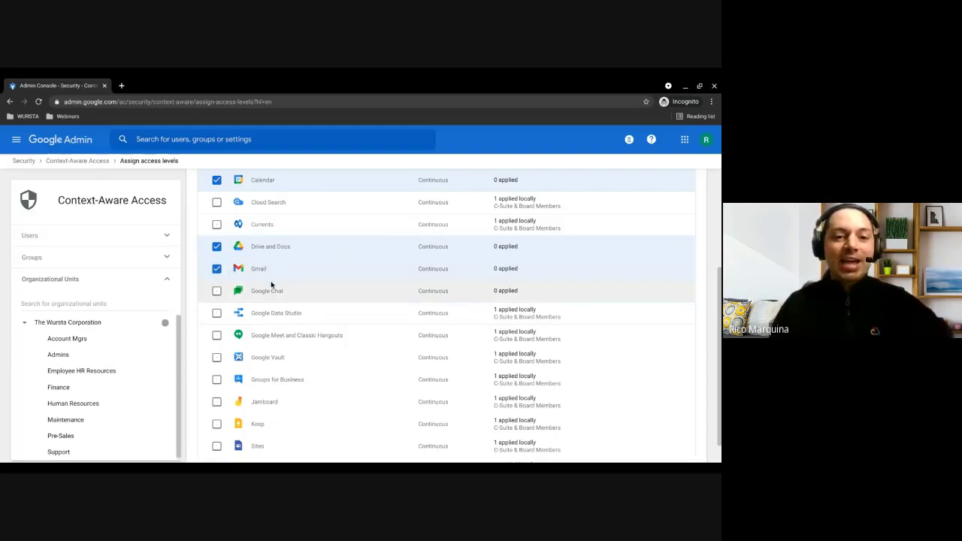
click(217, 292)
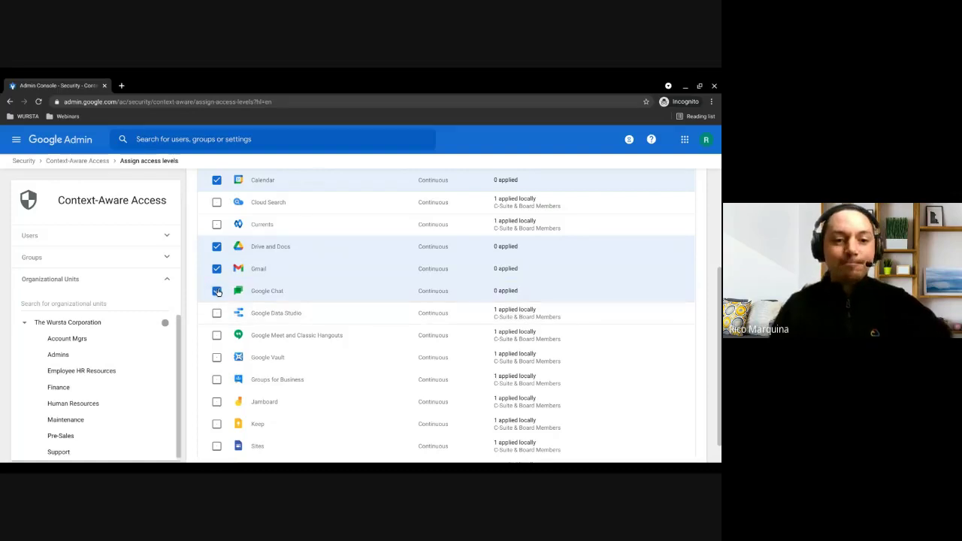
scroll(275, 372, down, 1)
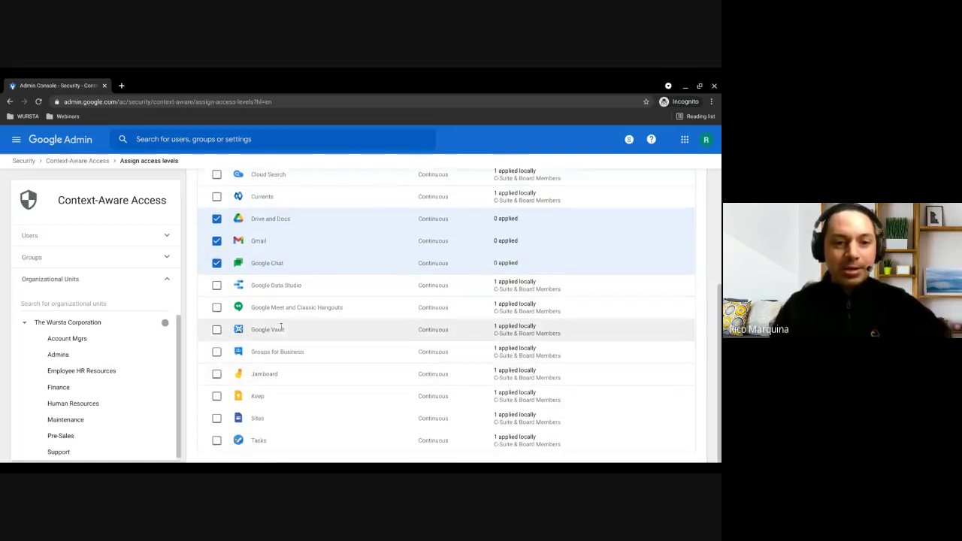
click(215, 309)
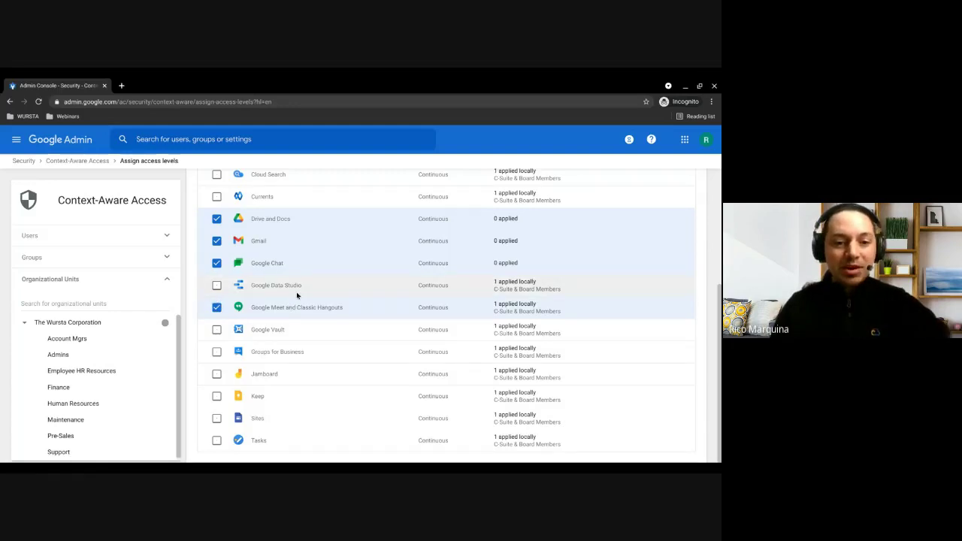
scroll(266, 449, up, 3)
scroll(266, 447, down, 2)
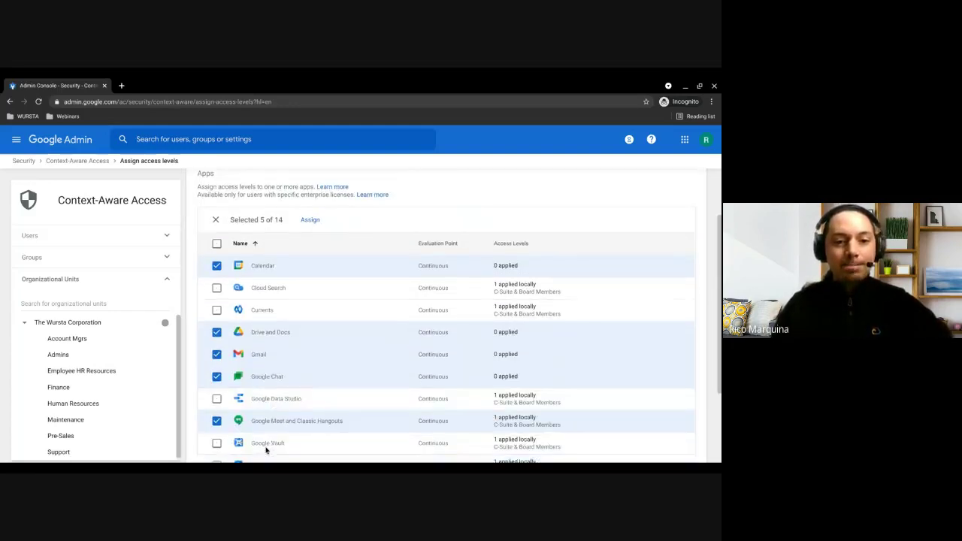
scroll(266, 444, up, 2)
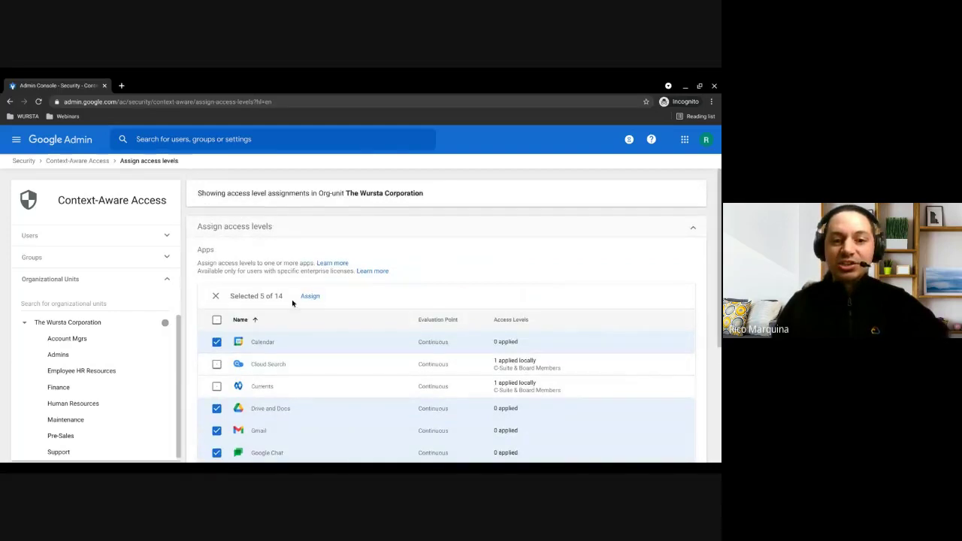
- Assign Summer Interns - 2021 to the five selected apps, save, and return to Context-Aware Access
click(310, 298)
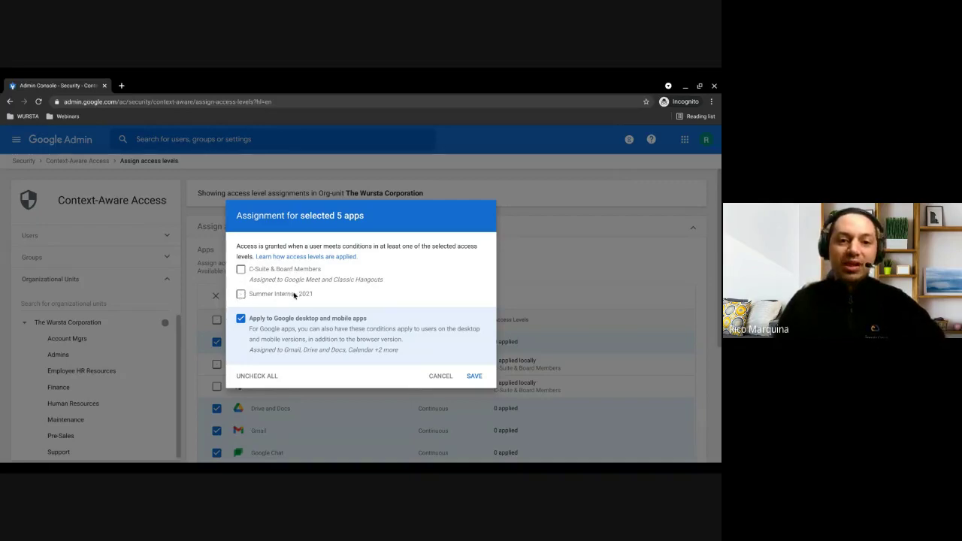
click(241, 294)
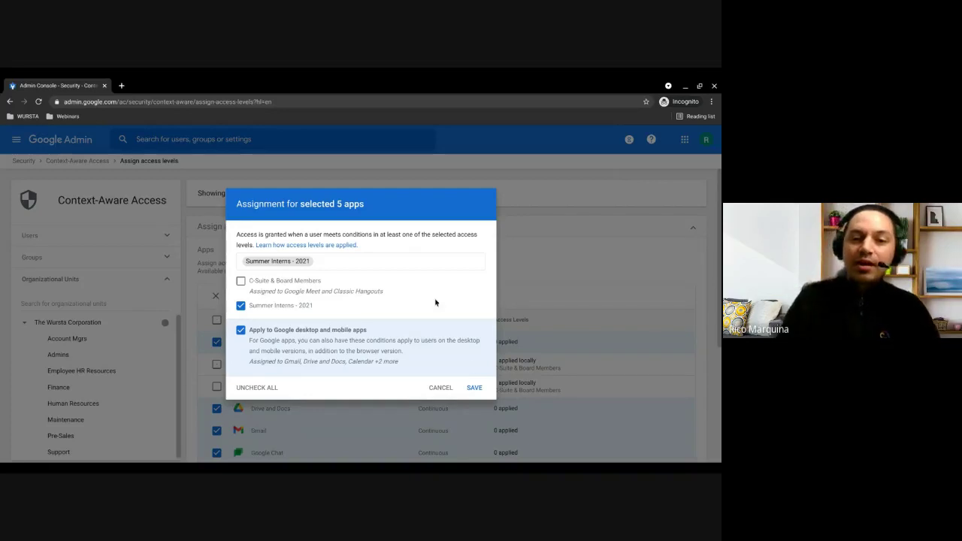
click(474, 389)
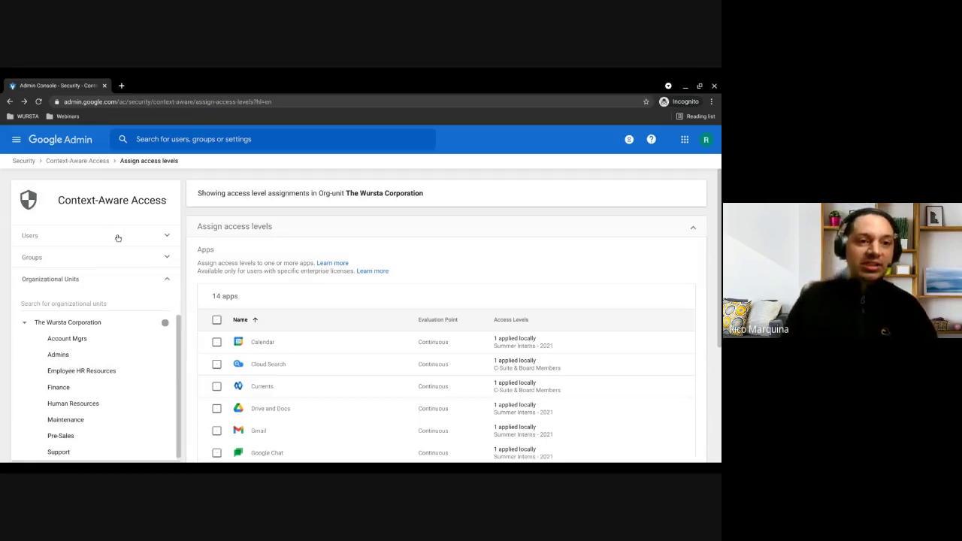
click(85, 164)
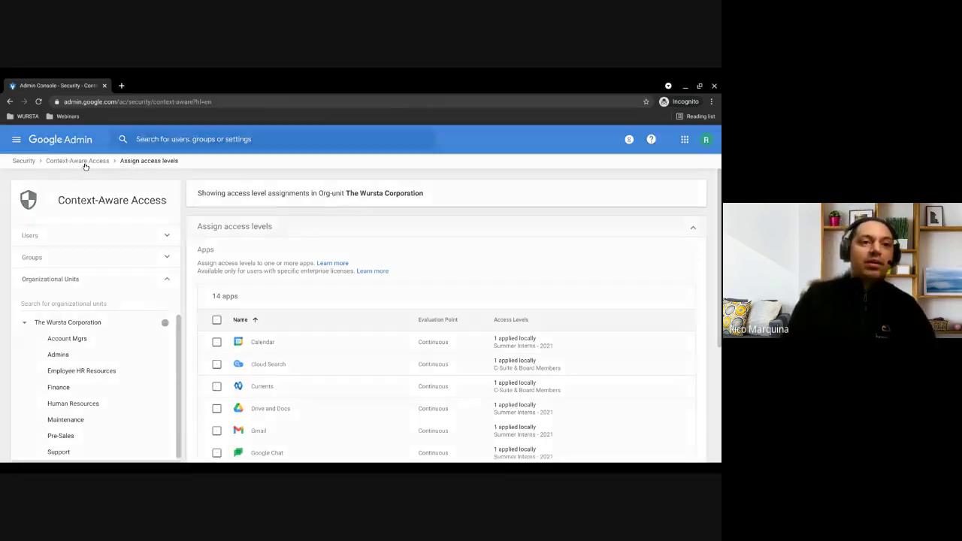
click(316, 215)
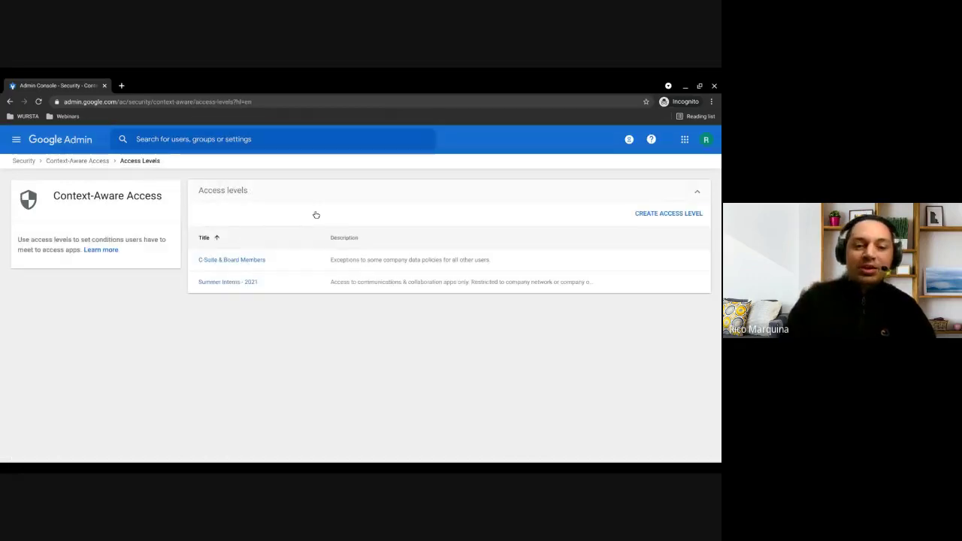